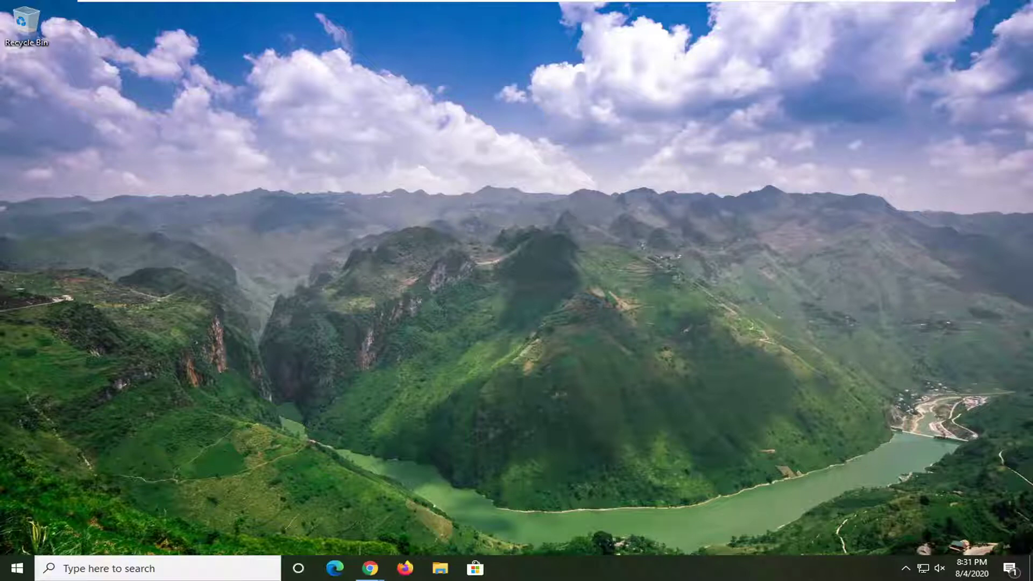
Step: Open Device Manager by searching 'device manager' from Start
click(18, 568)
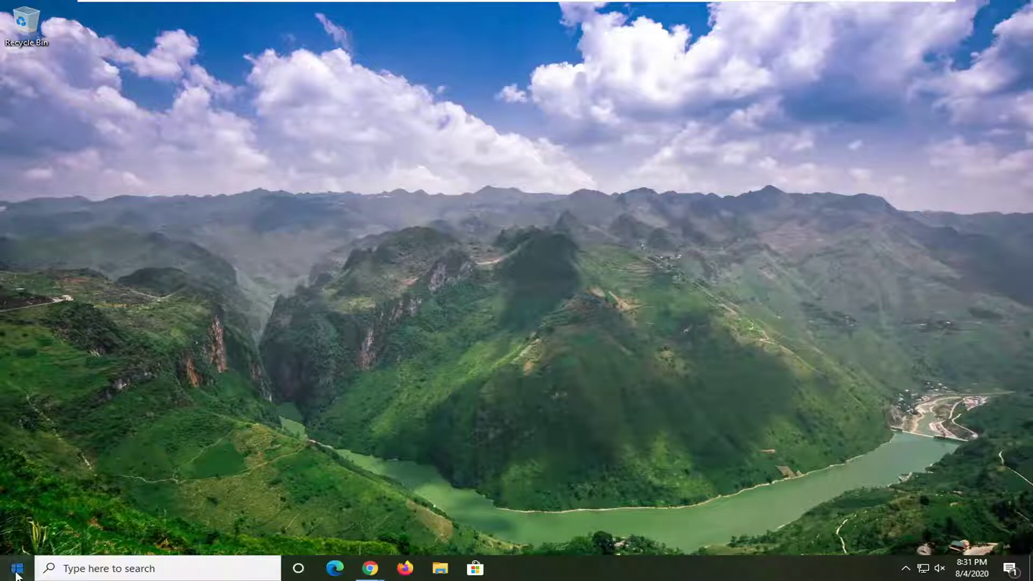
text(device manager)
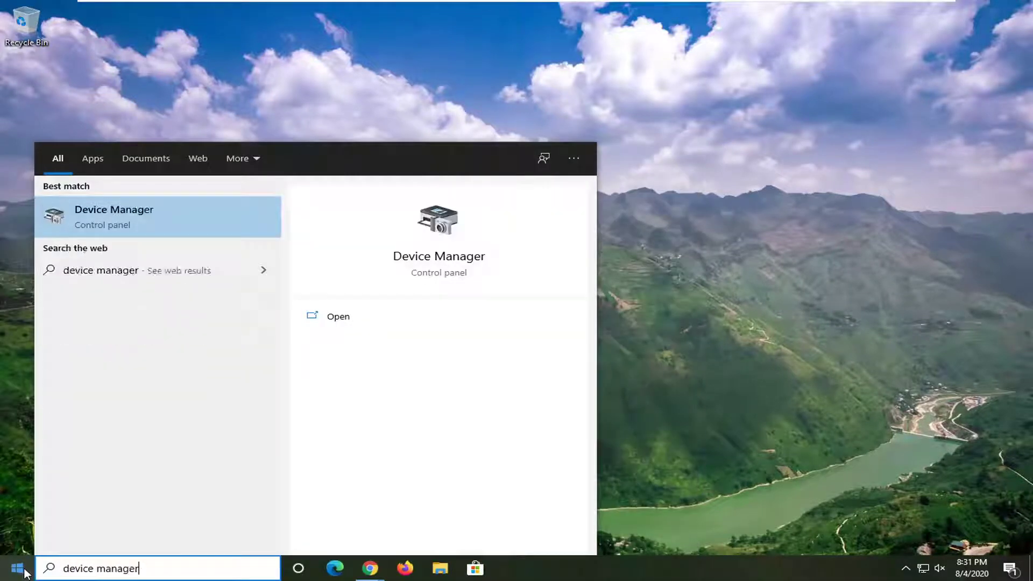
click(156, 208)
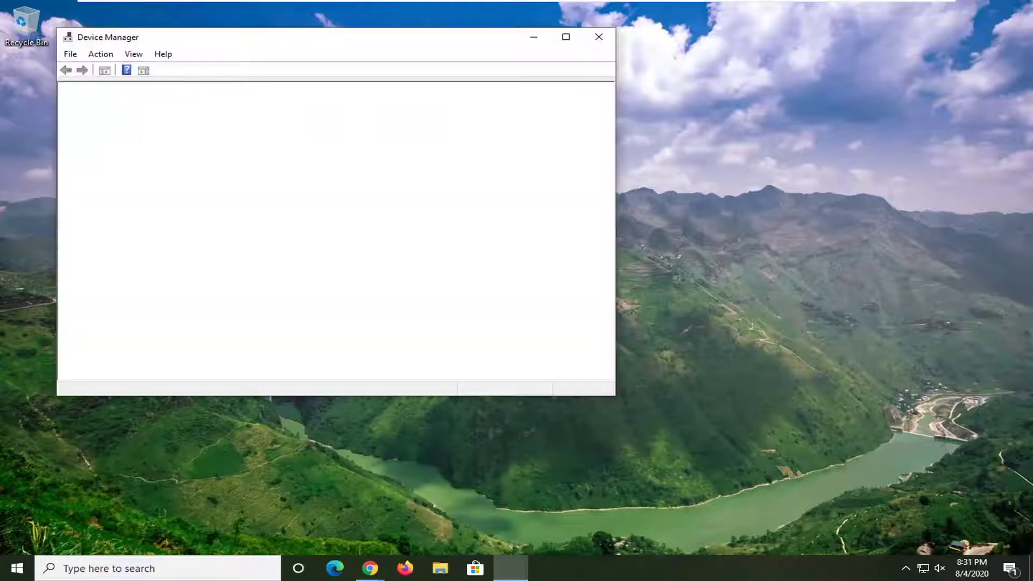
drag(323, 50, 496, 79)
Step: Auto-search for a newer Intel(R) 82574L adapter driver; the best driver is already installed
click(317, 256)
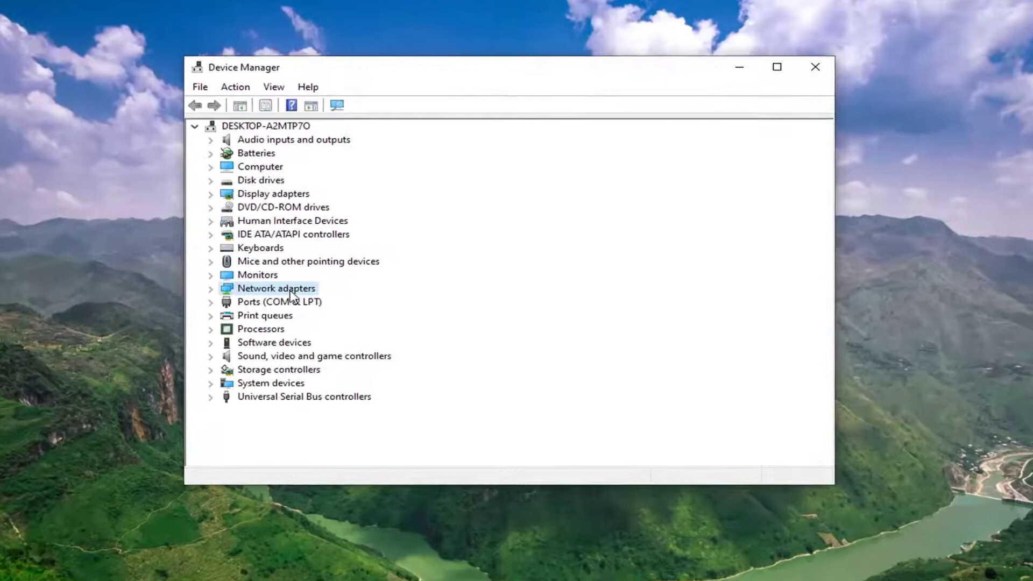
double_click(318, 256)
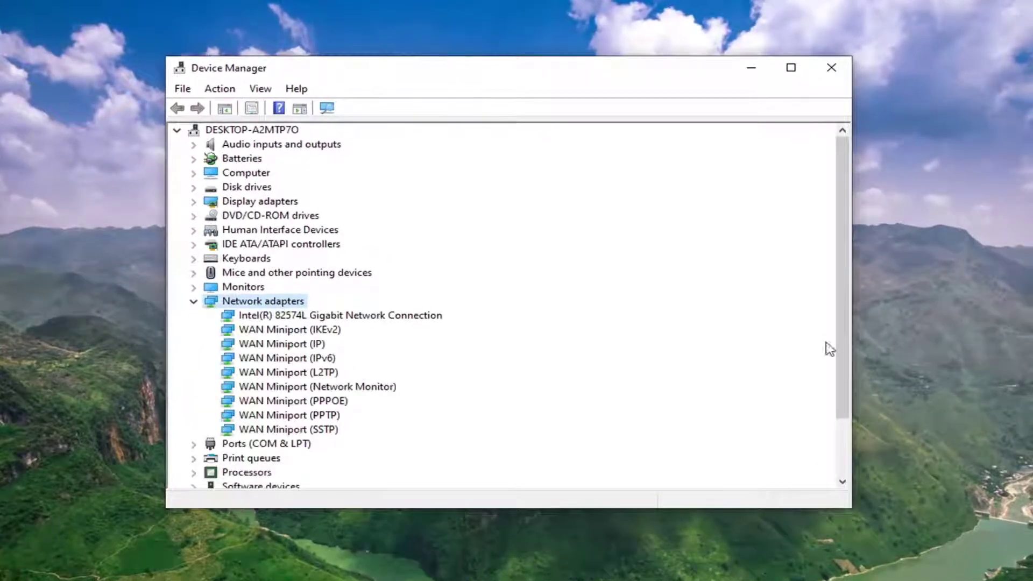
right_click(375, 322)
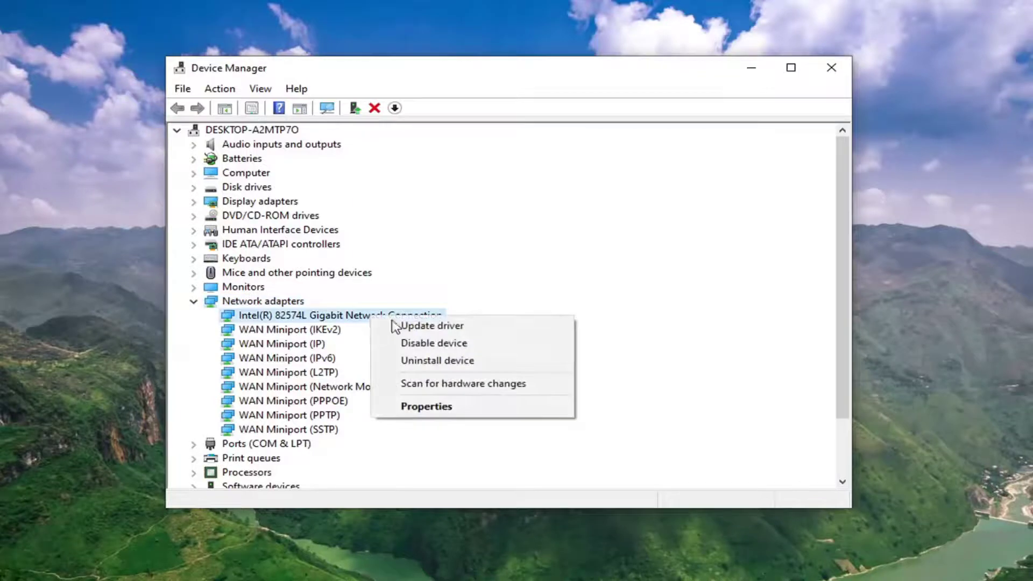
click(441, 326)
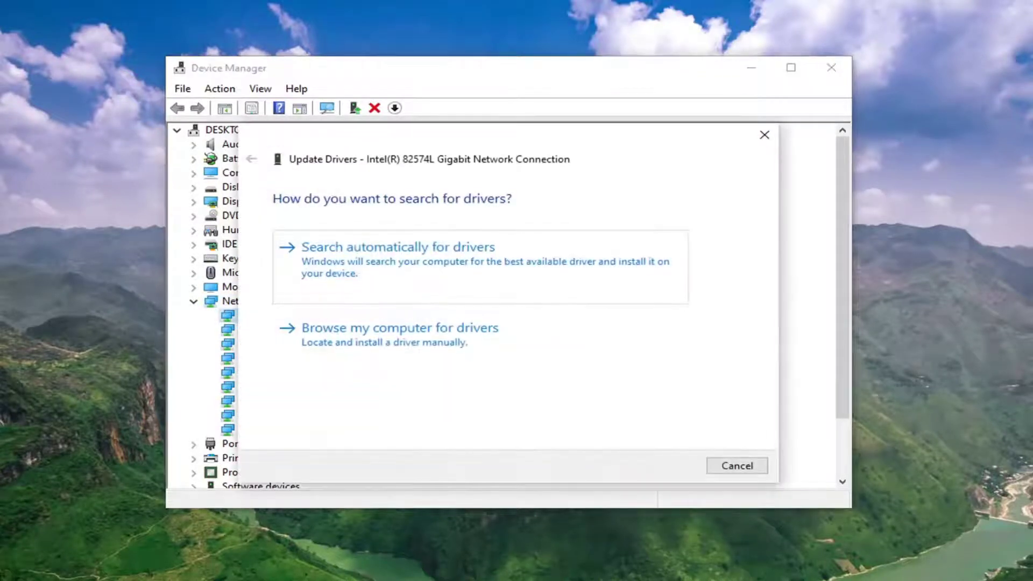
click(385, 268)
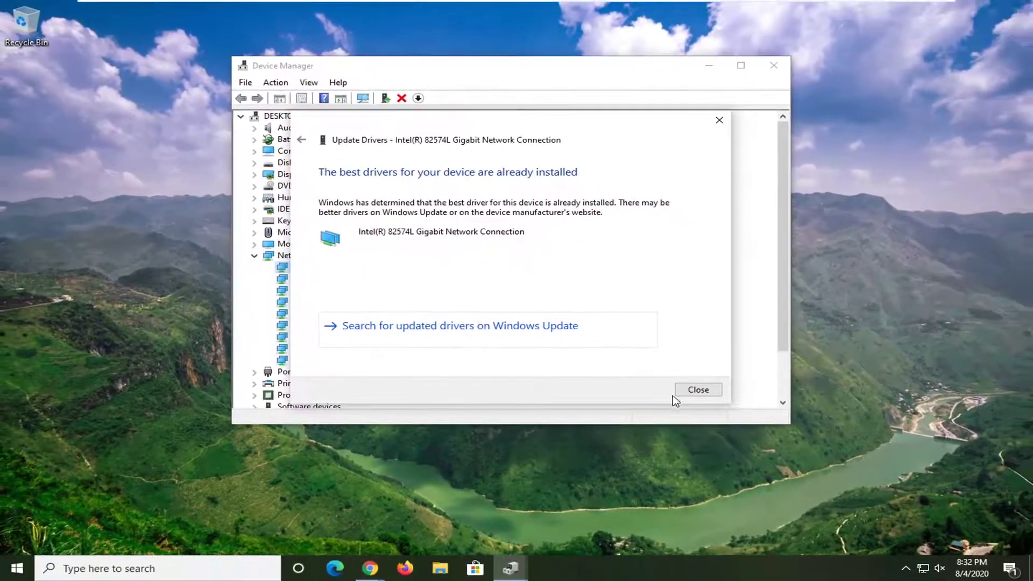
click(703, 398)
Step: Close Device Manager and expand Internet Connections under Settings' Additional troubleshooters
click(773, 66)
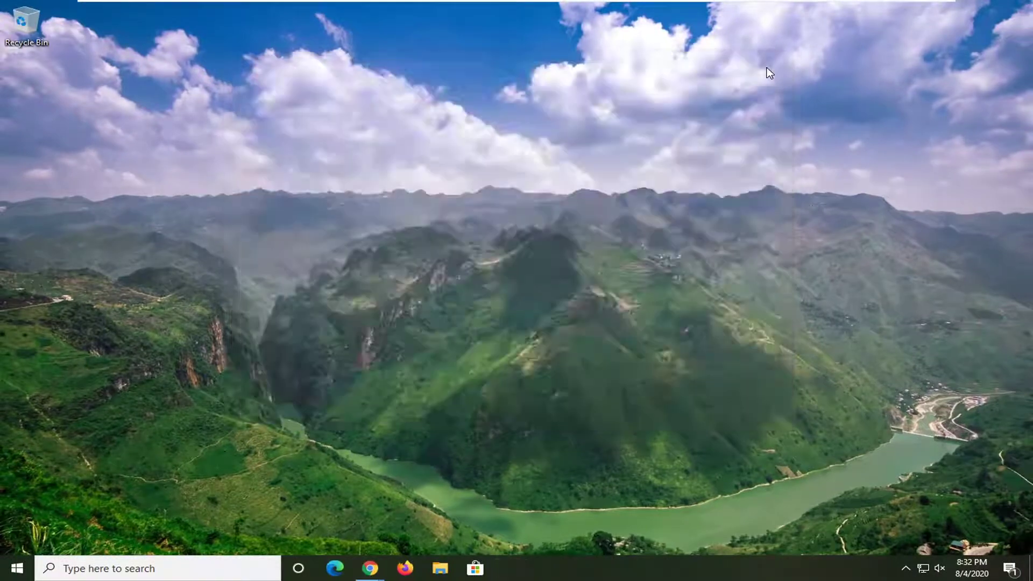
click(8, 574)
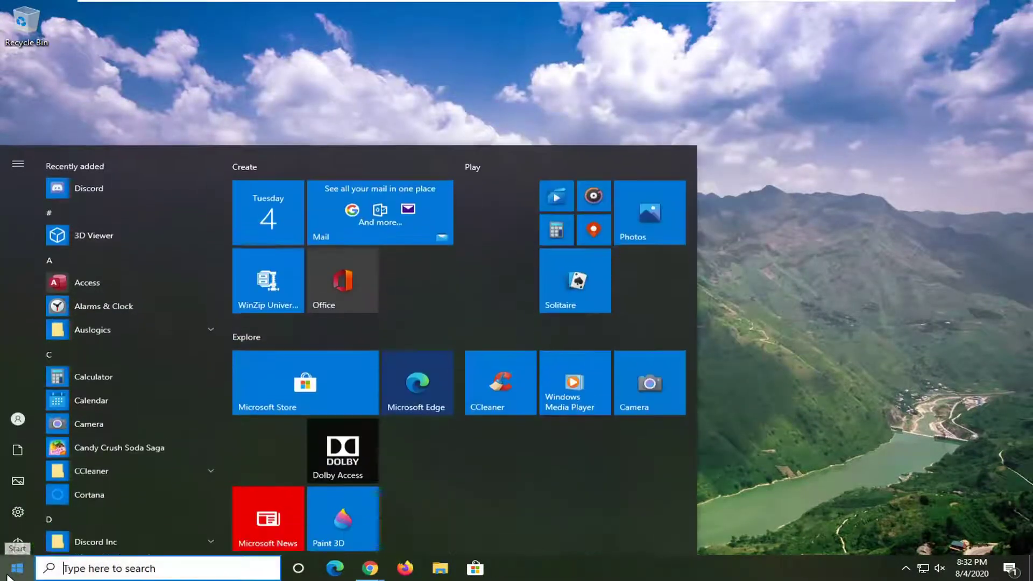
text(troubl)
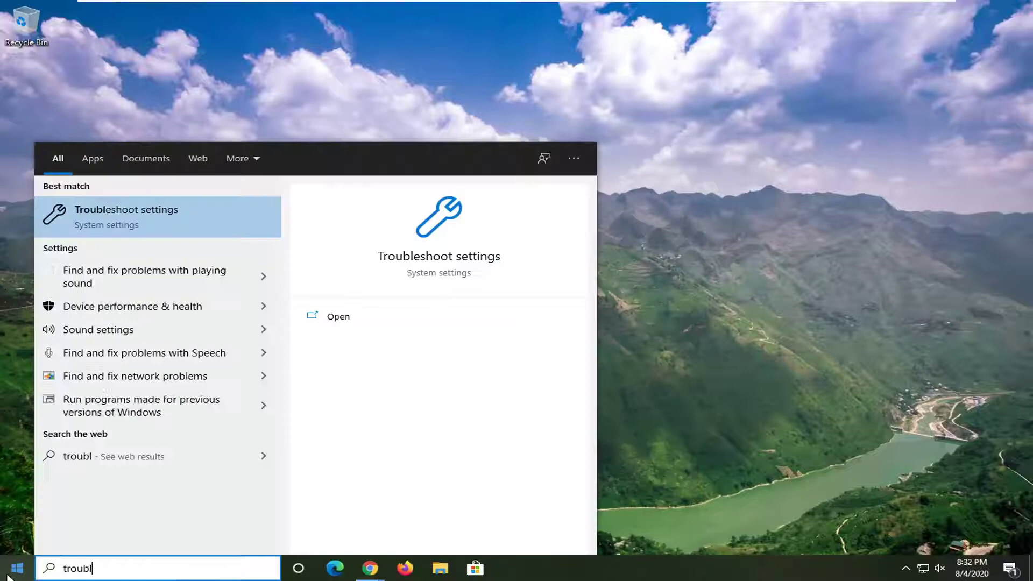
text(eshoot)
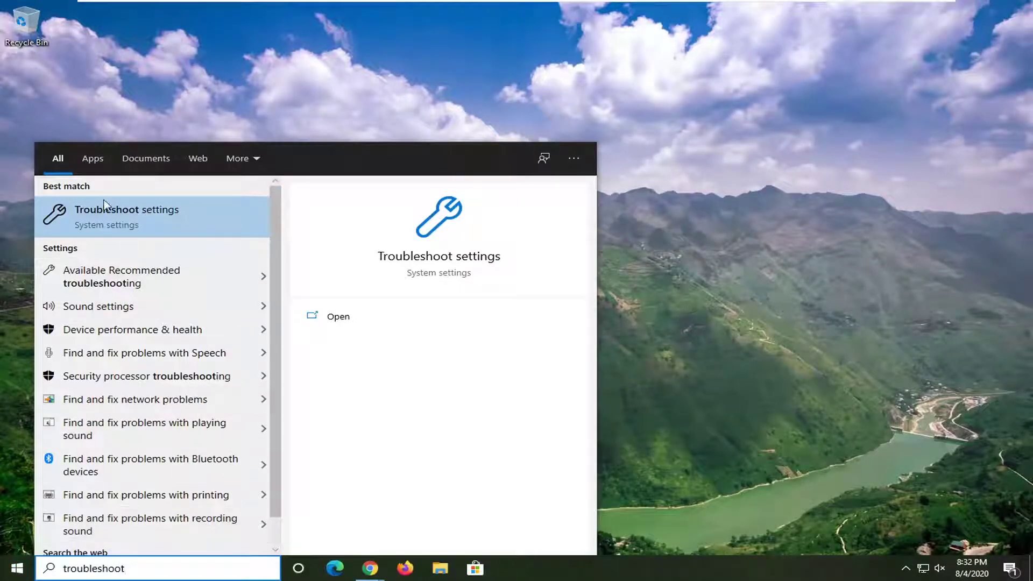
click(112, 217)
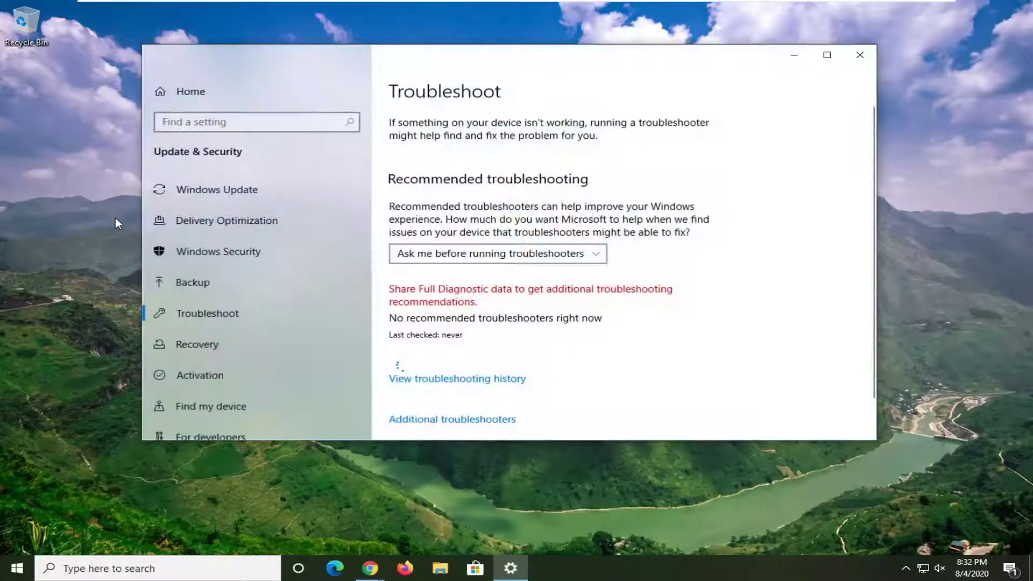
scroll(467, 407, down, 2)
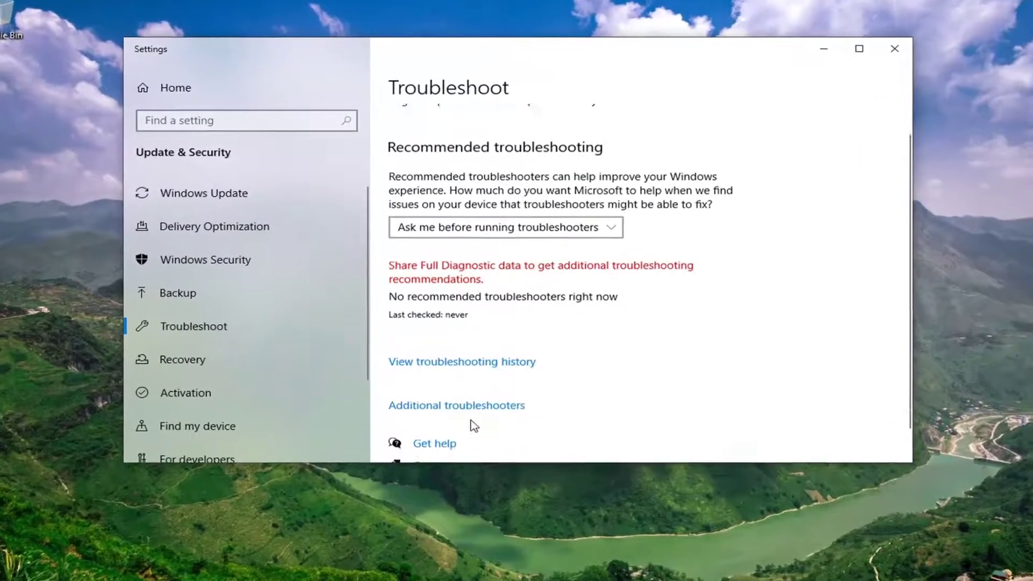
click(464, 398)
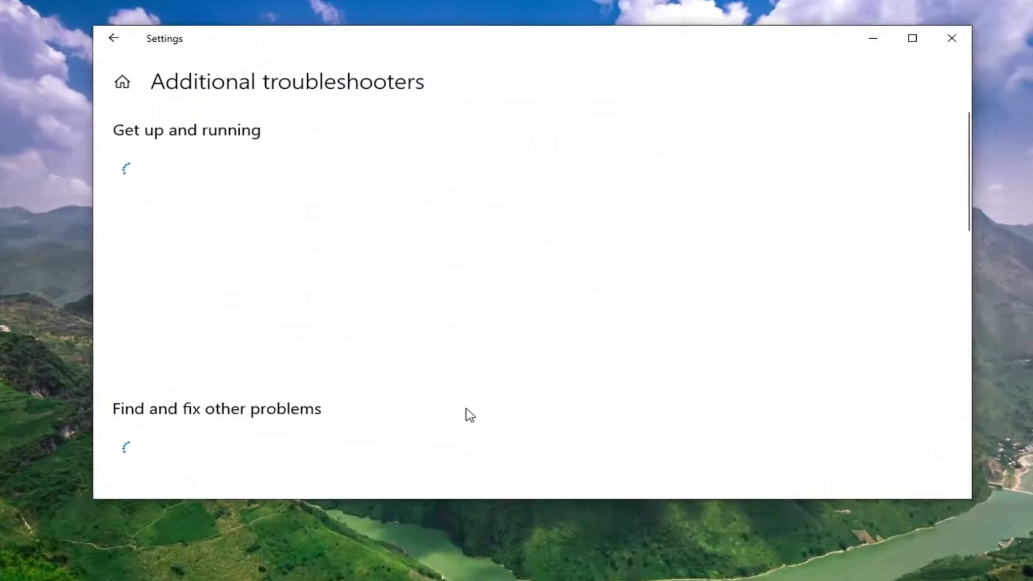
click(185, 192)
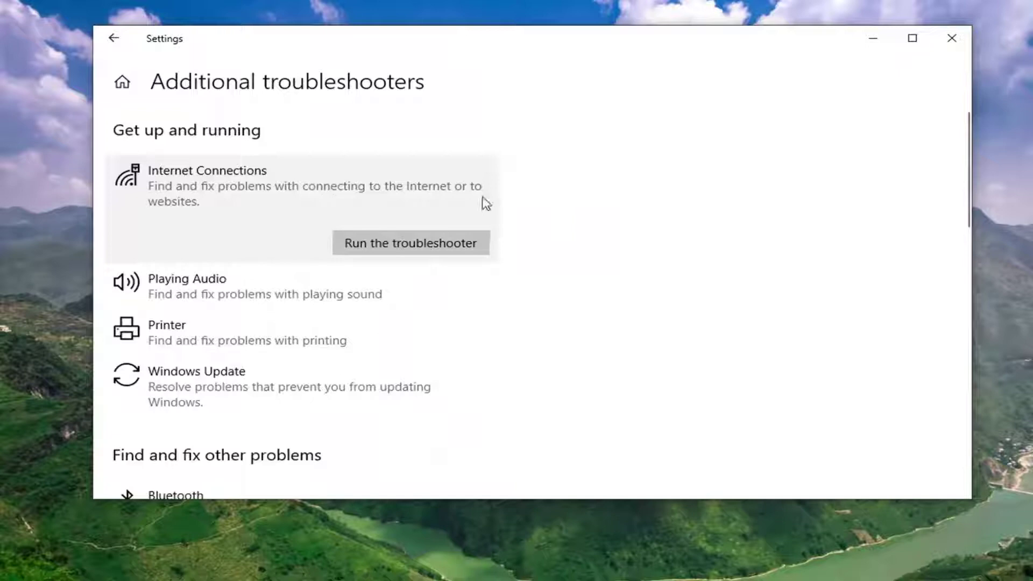
Step: Troubleshoot the connection to the Internet, then close the troubleshooter after no problem is found
click(415, 240)
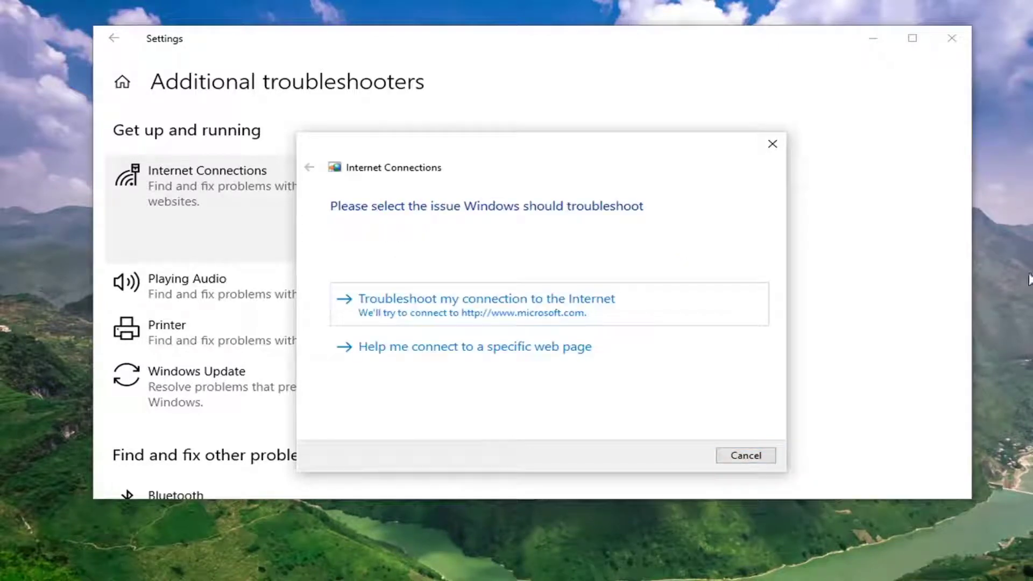
click(440, 310)
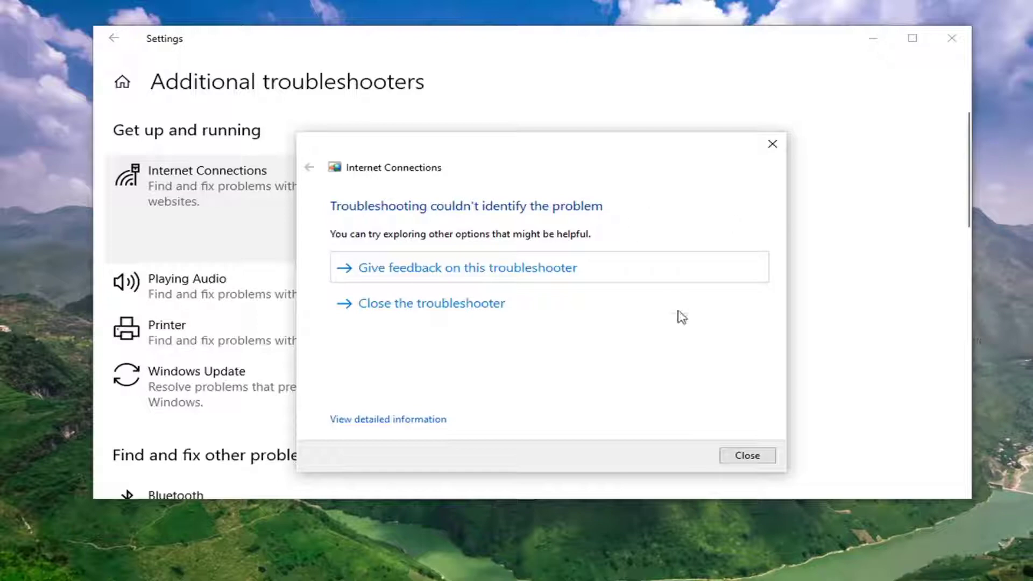
click(752, 459)
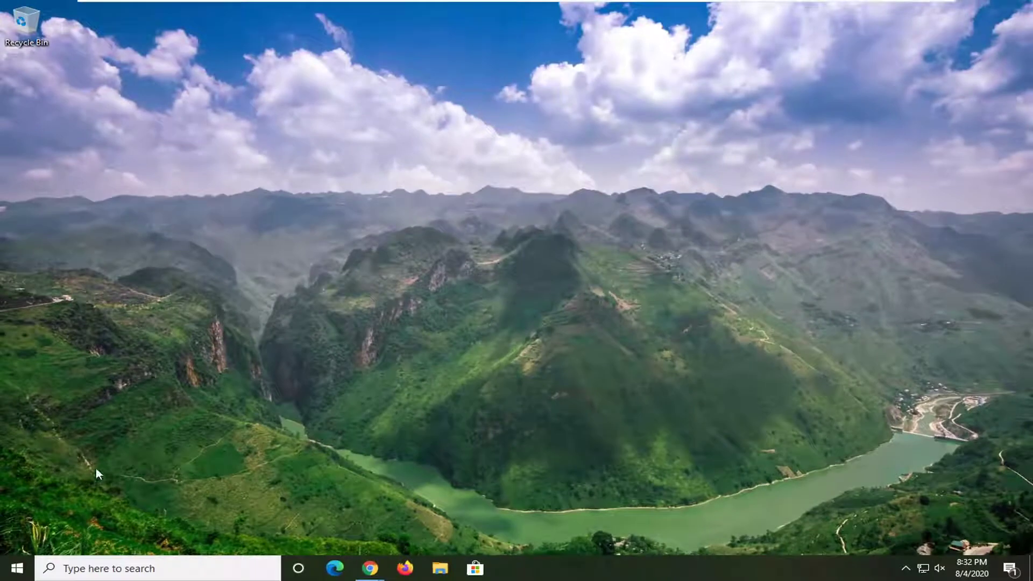
Step: Reset all network settings, accept the 5-minute shutdown notice, and close Settings
click(10, 572)
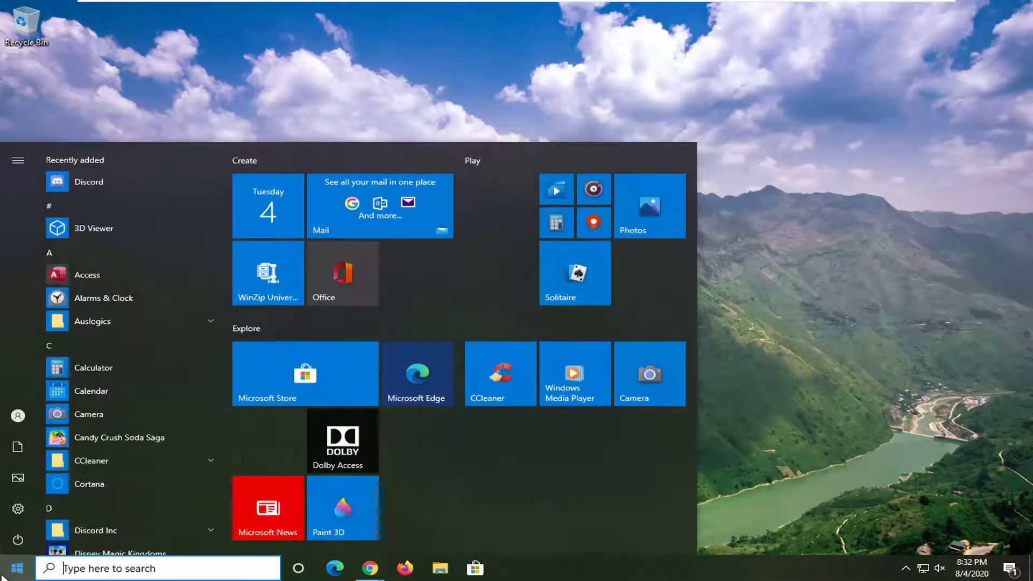
text(network)
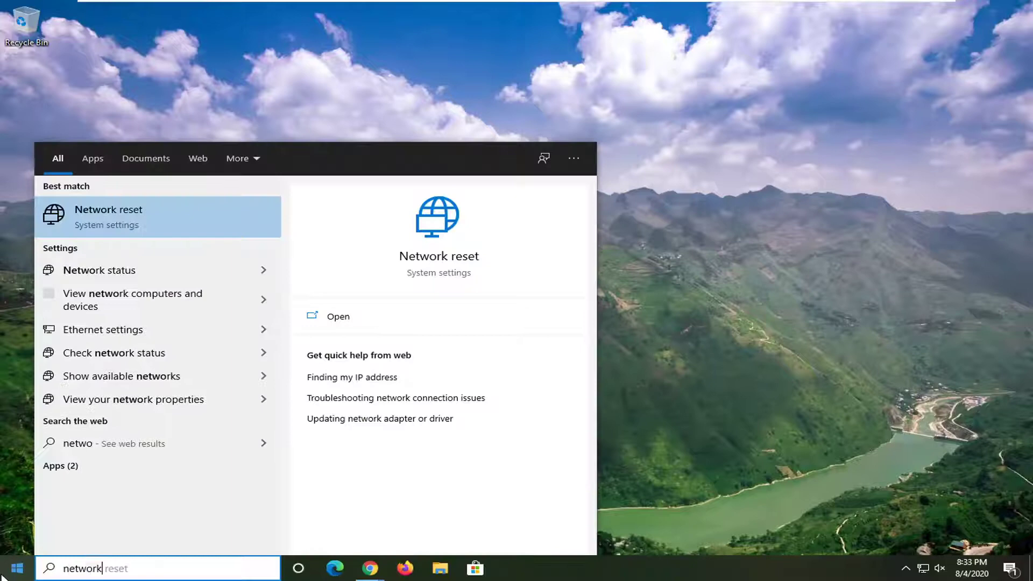
text( reset)
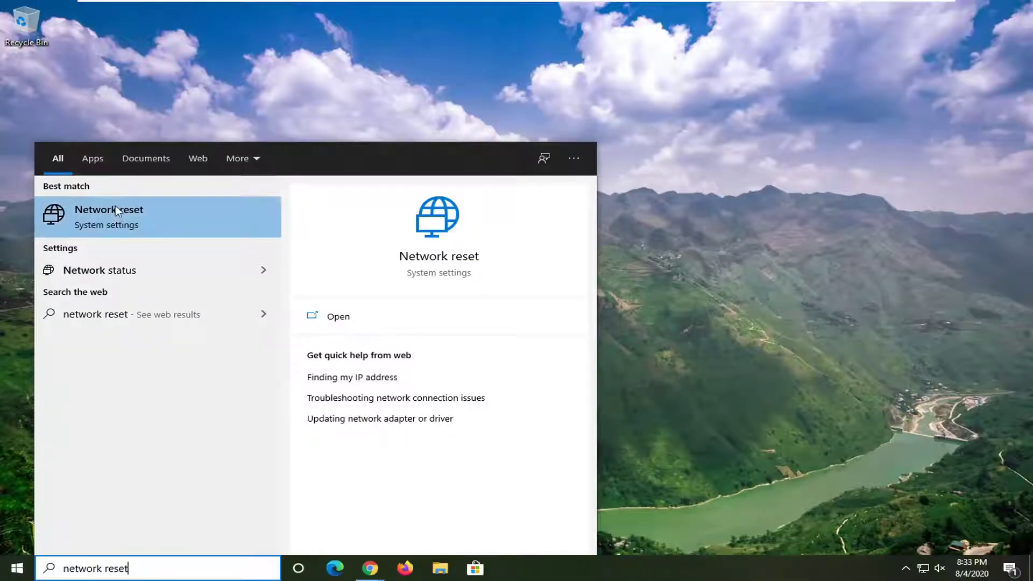
click(115, 214)
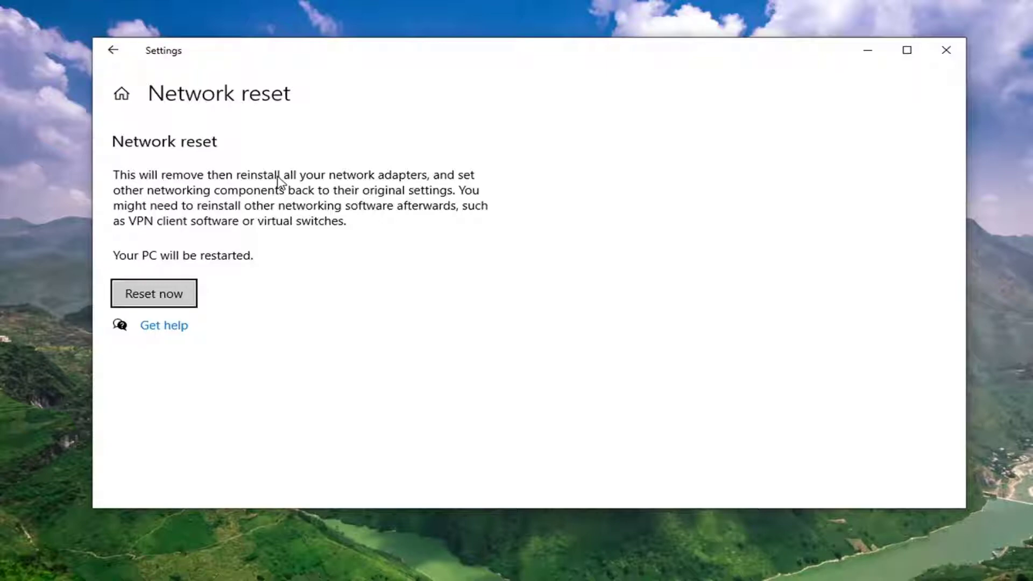
click(154, 293)
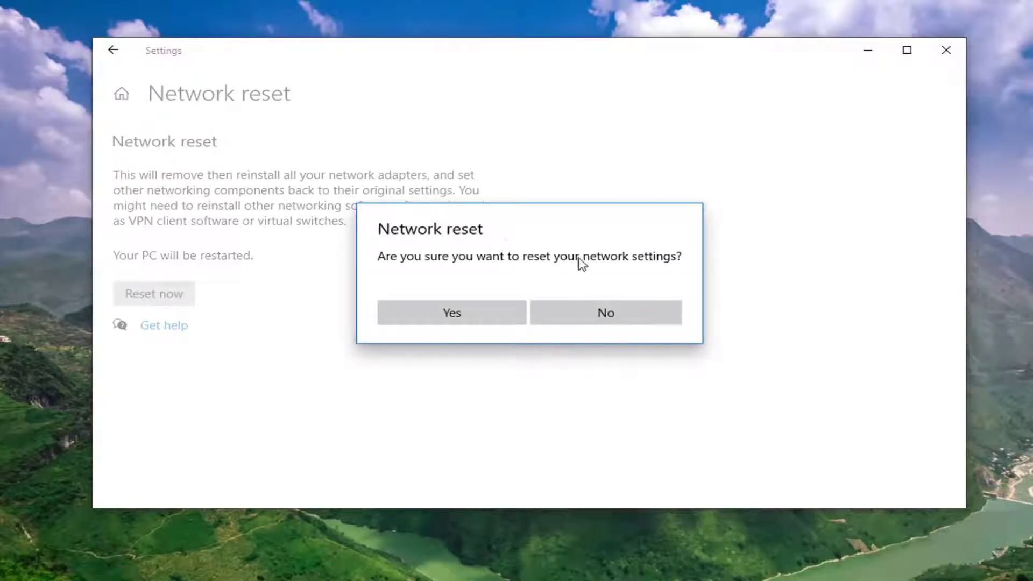
click(449, 315)
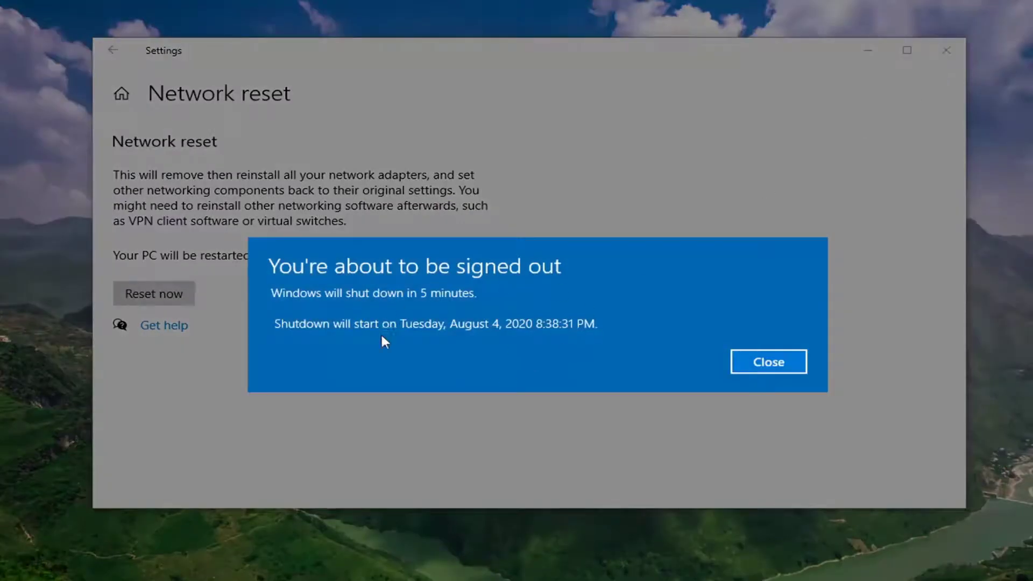
click(775, 364)
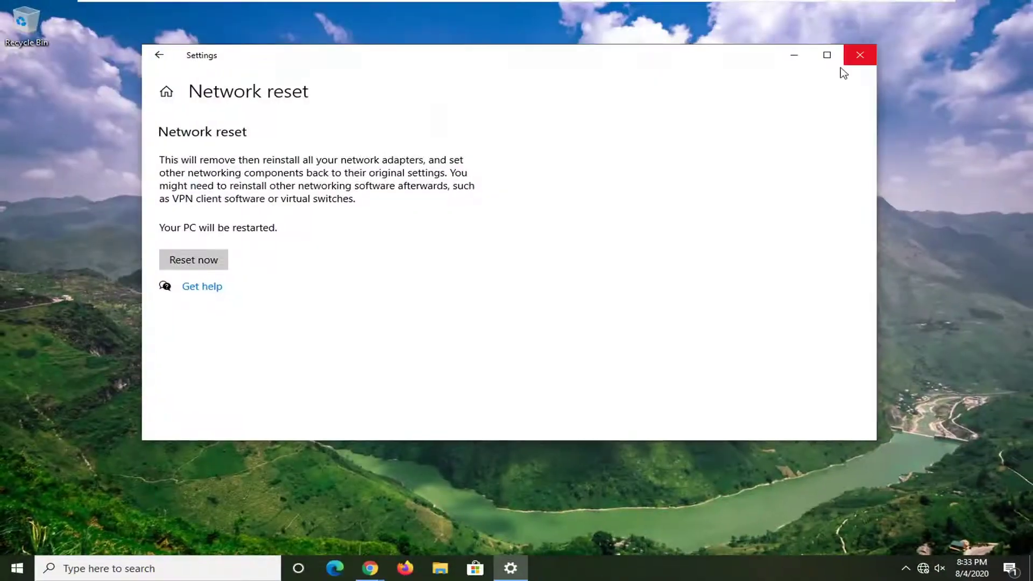
click(856, 57)
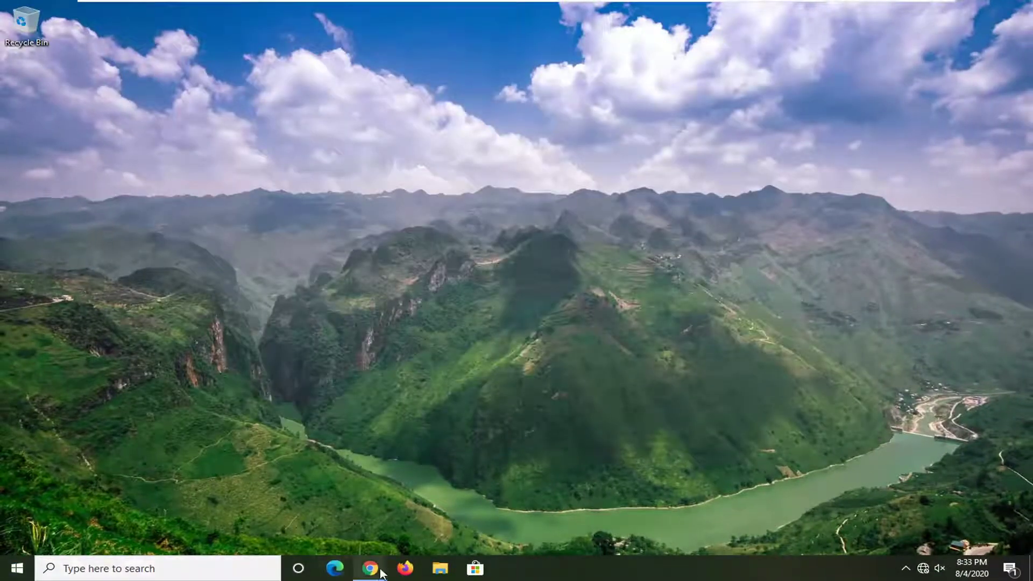
right_click(370, 568)
Step: Restart the PC now from the Start menu's Power options
click(339, 541)
click(17, 568)
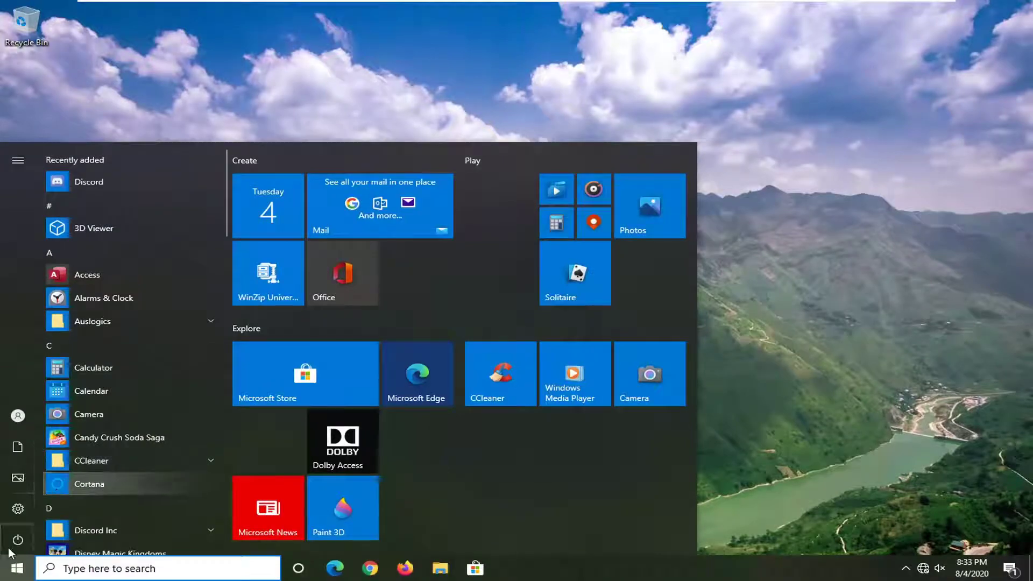
click(18, 540)
click(43, 508)
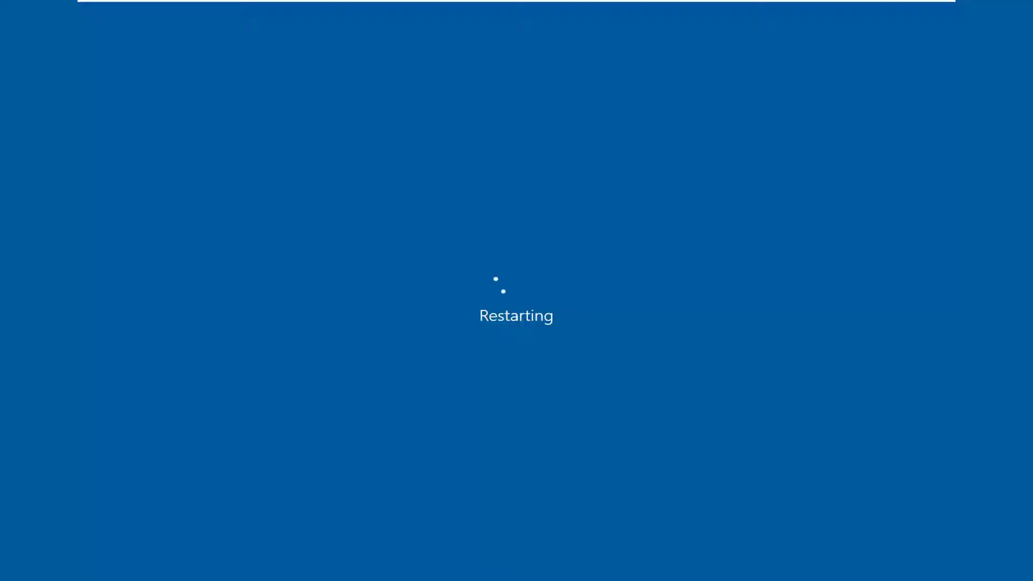